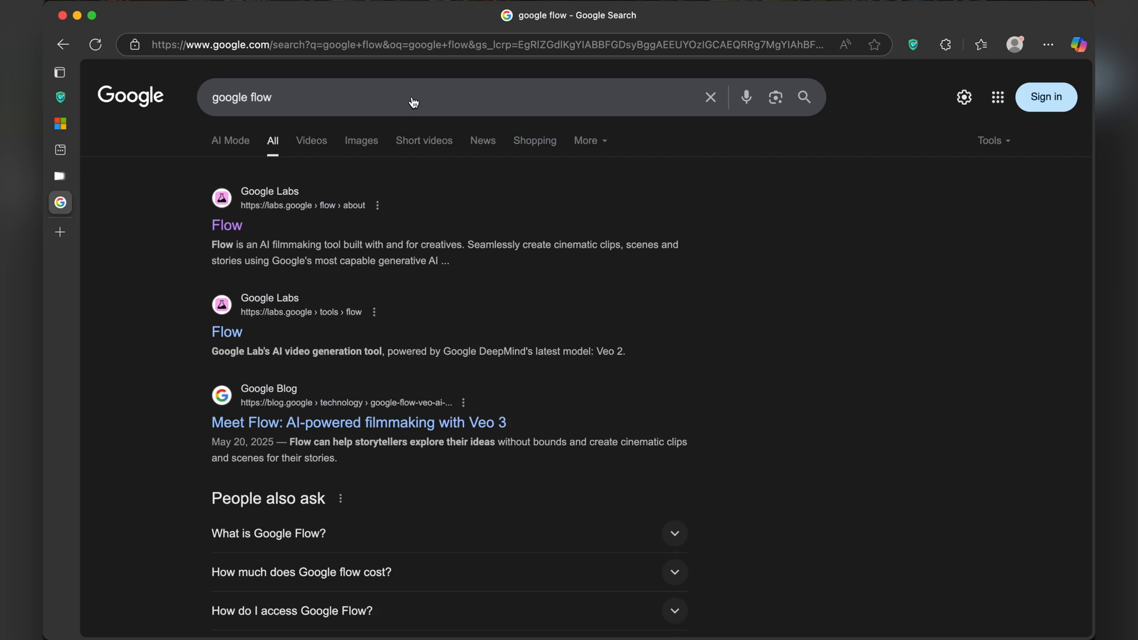
- Sign into Flow with a Google account and dismiss the update notes to reach the project home
{"action": "left_click", "coordinate": [234, 230]}
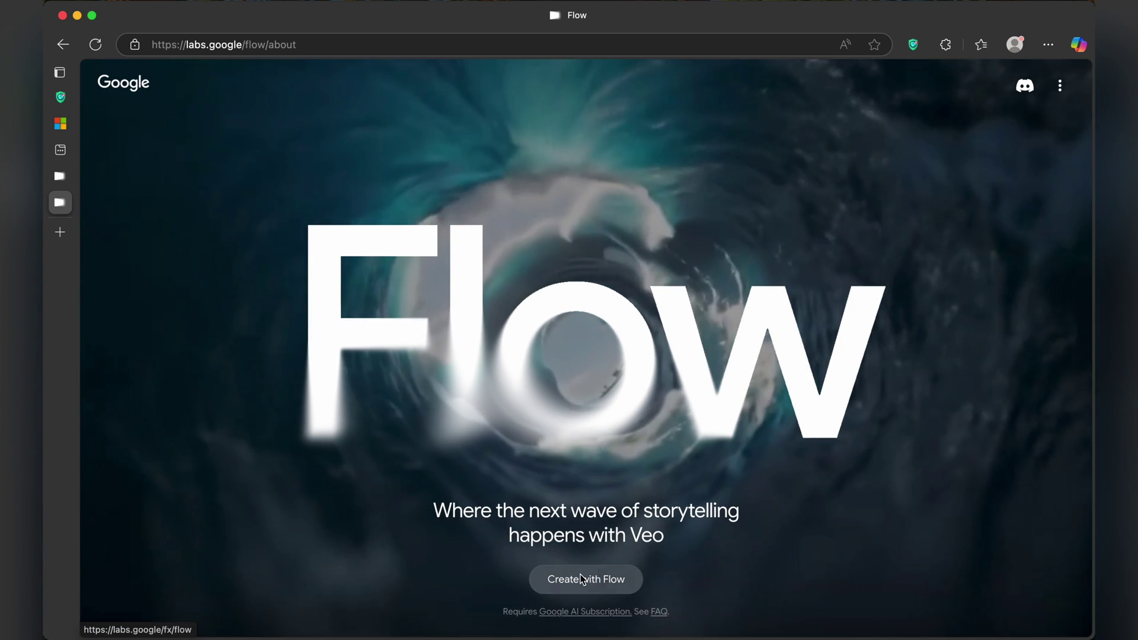
{"action": "left_click", "coordinate": [582, 579]}
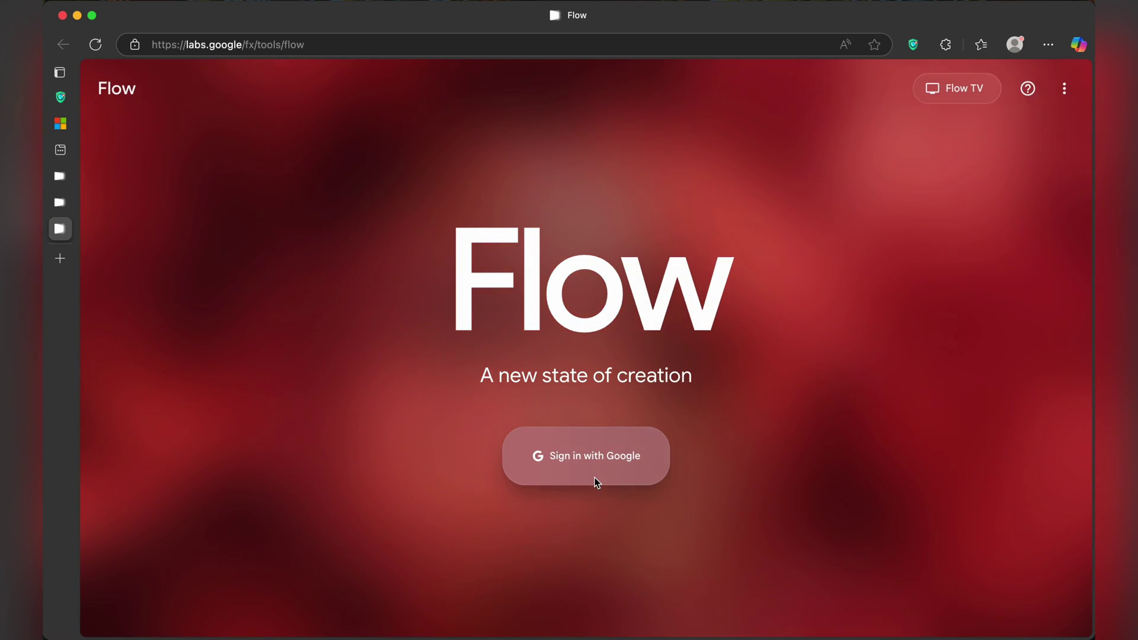
{"action": "left_click", "coordinate": [594, 480]}
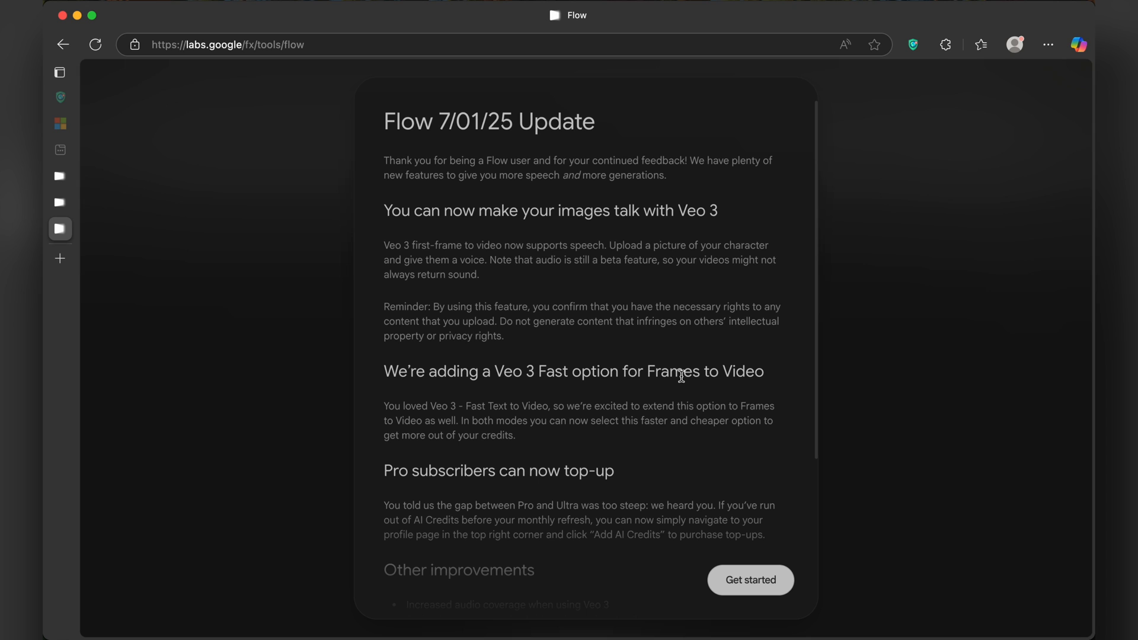
{"action": "scroll", "coordinate": [547, 288], "scroll_direction": "down", "scroll_amount": 5}
{"action": "key", "text": "Escape"}
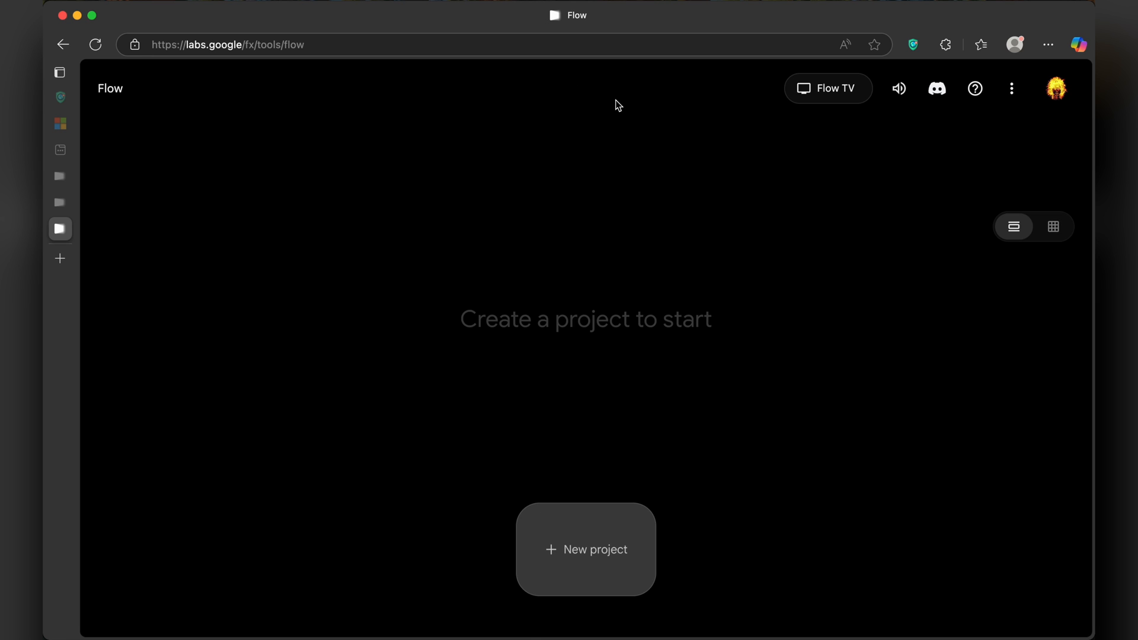
- Create the 'Jul 09 - 1944' project and switch its mode to Frames to Video
{"action": "left_click", "coordinate": [571, 545]}
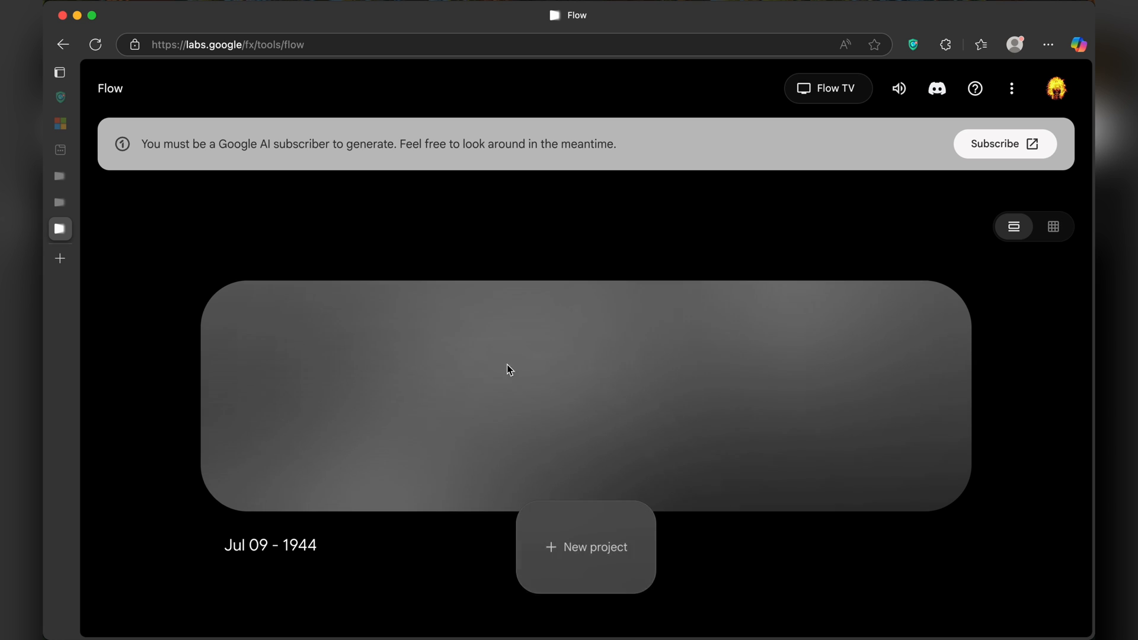
{"action": "left_click", "coordinate": [510, 368]}
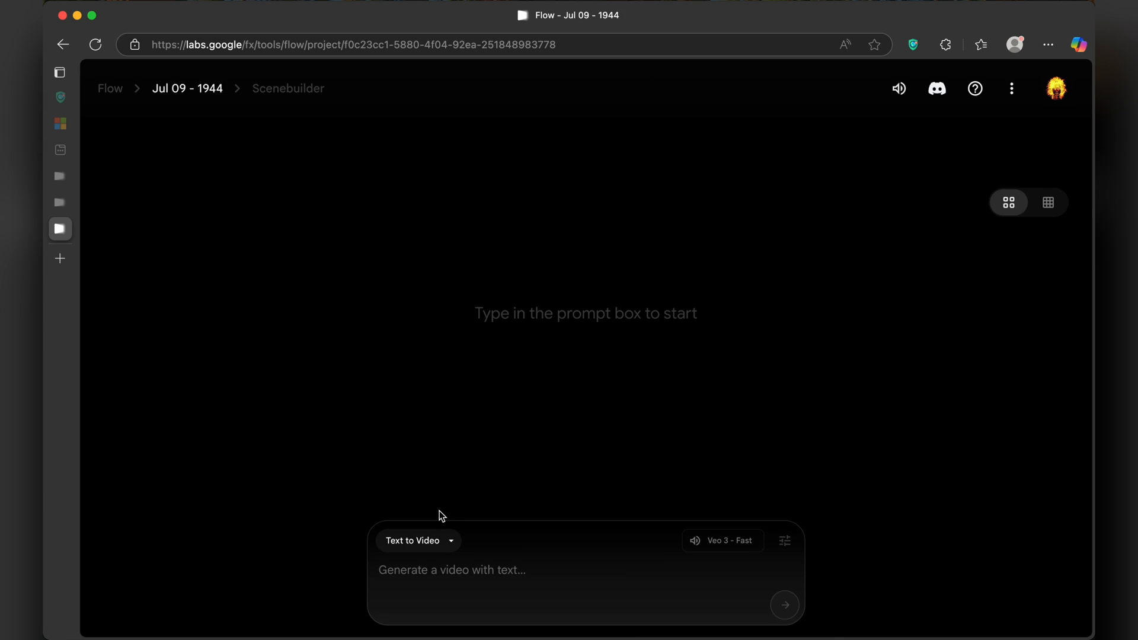
{"action": "left_click", "coordinate": [418, 541]}
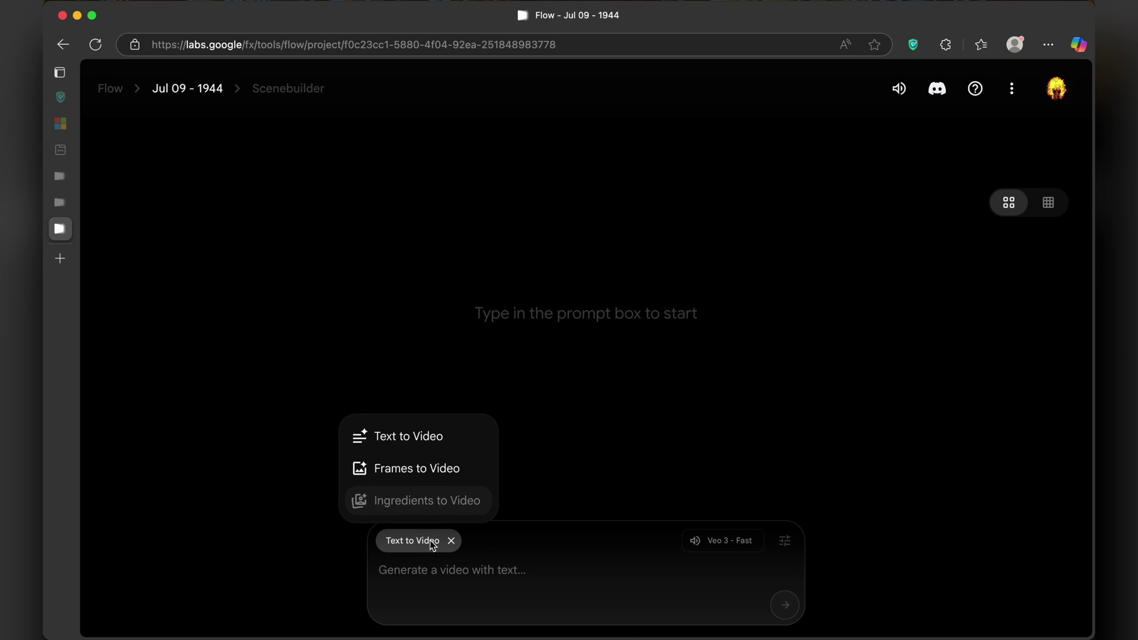
{"action": "left_click", "coordinate": [364, 472]}
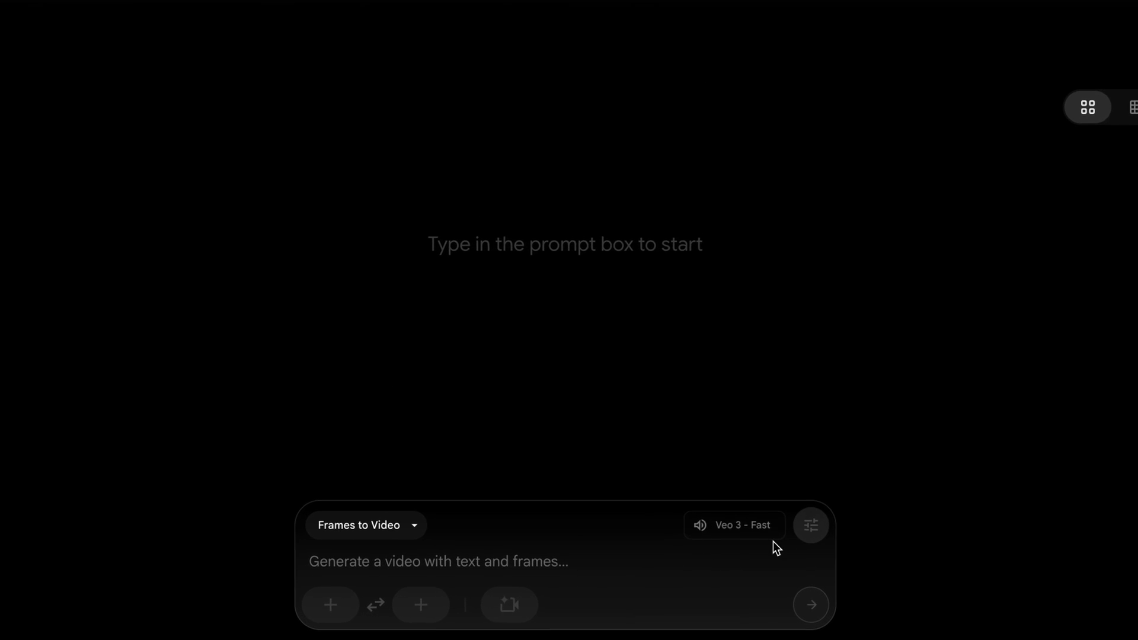
- Review the output count and model settings, leaving them unchanged
{"action": "left_click", "coordinate": [819, 520]}
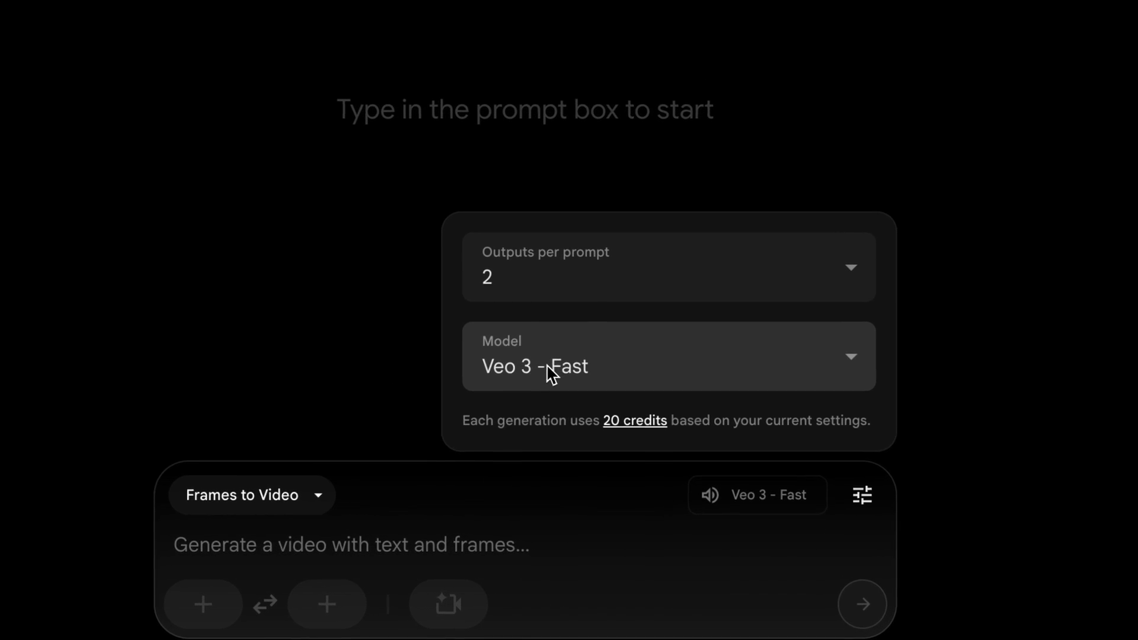
{"action": "left_click", "coordinate": [188, 311]}
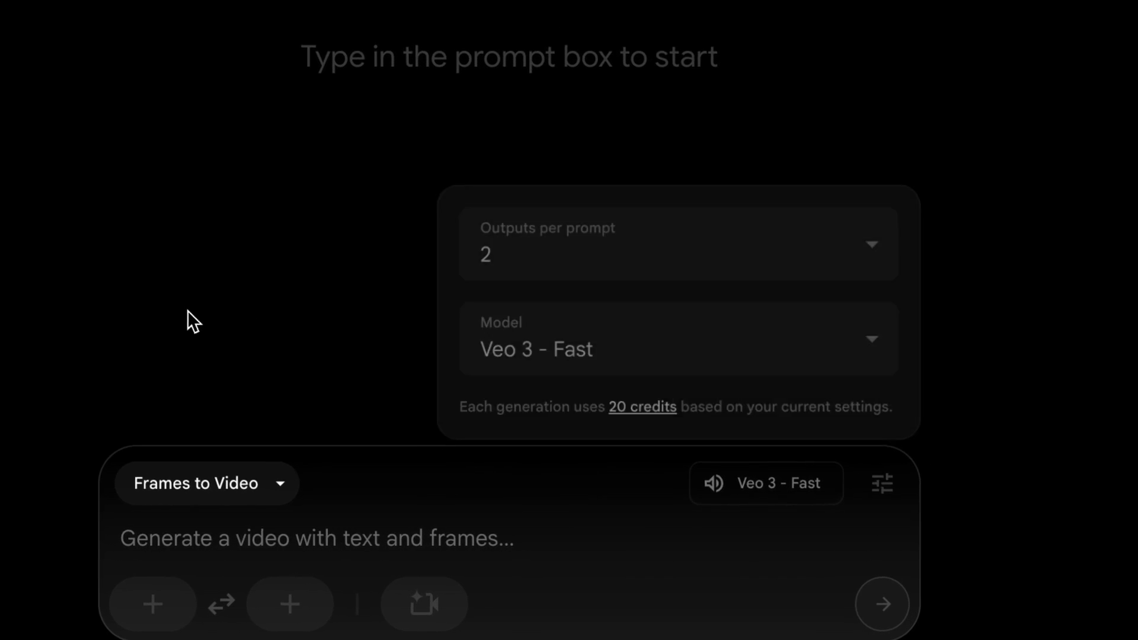
- Upload the Sir Newton and Albert in Garden PNG from Downloads as the cropped first frame
{"action": "left_click", "coordinate": [183, 605]}
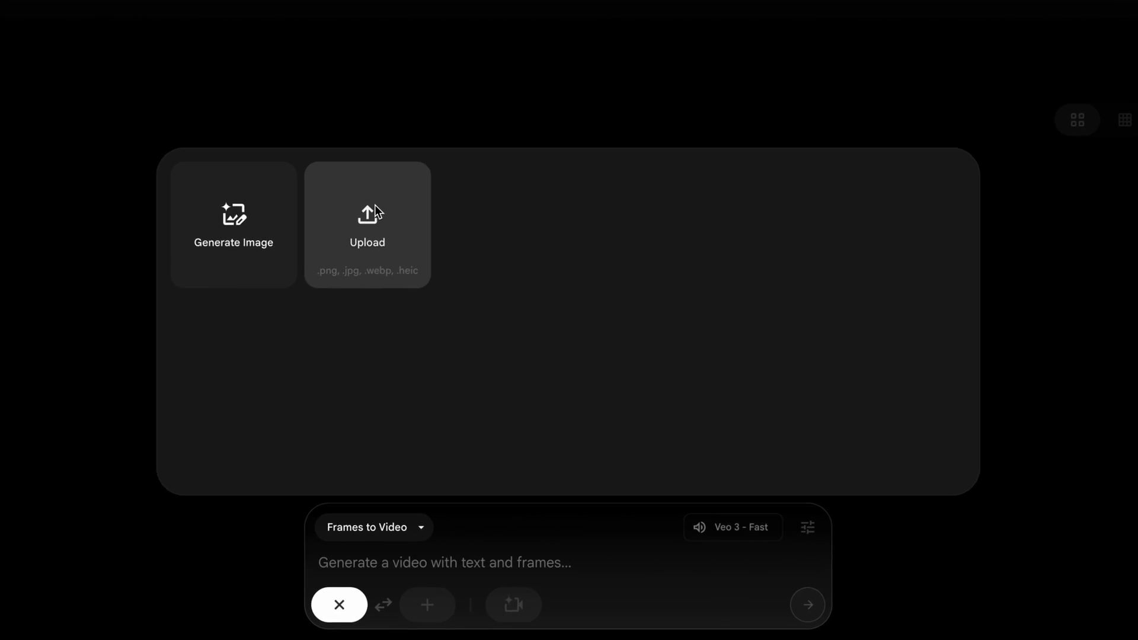
{"action": "left_click", "coordinate": [356, 195]}
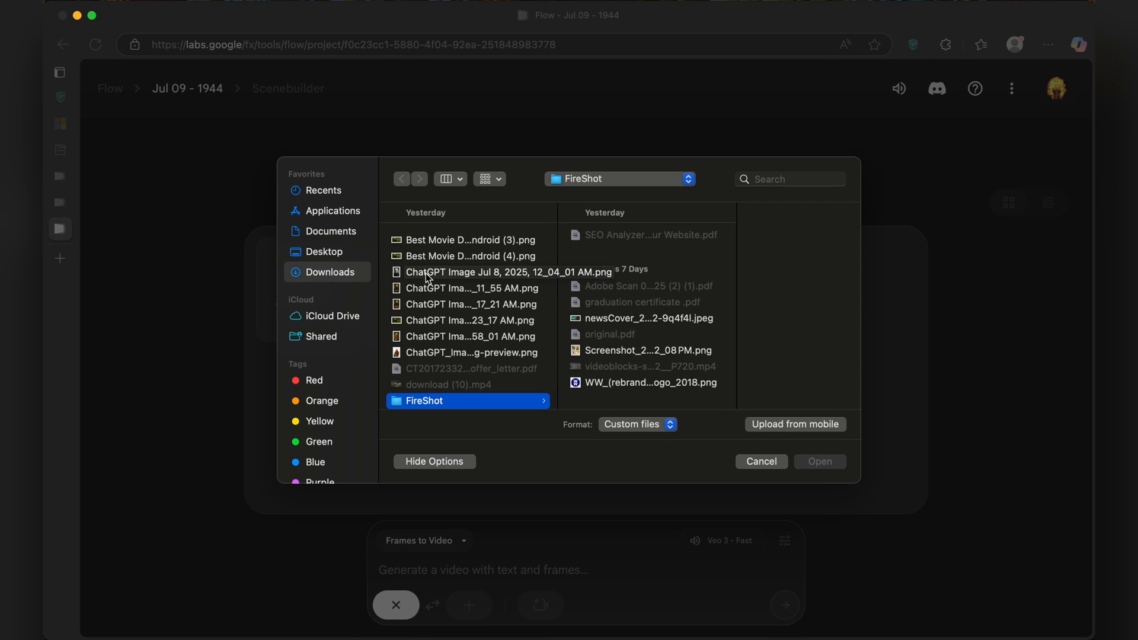
{"action": "left_click", "coordinate": [318, 252]}
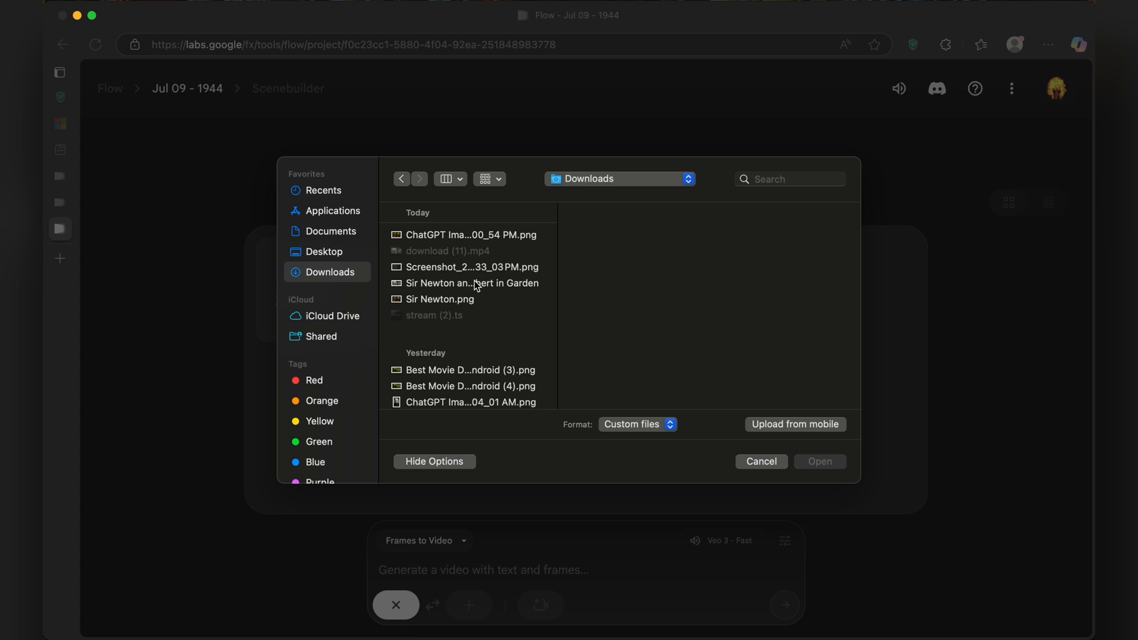
{"action": "left_click", "coordinate": [472, 280]}
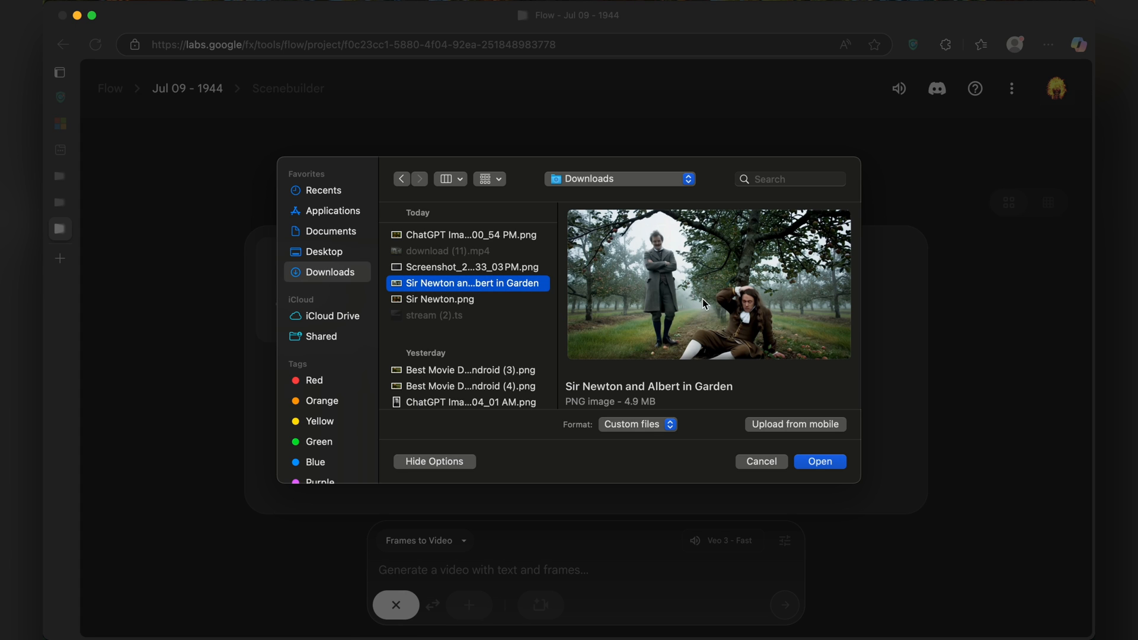
{"action": "left_click", "coordinate": [811, 463]}
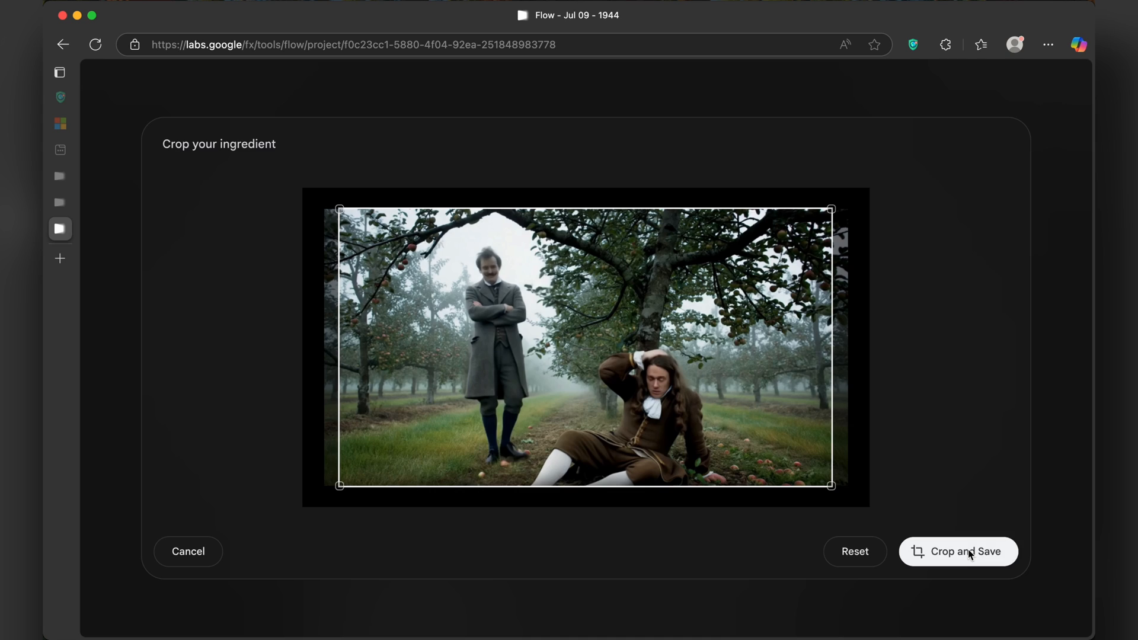
{"action": "left_click", "coordinate": [970, 553]}
{"action": "type", "text": "Create"}
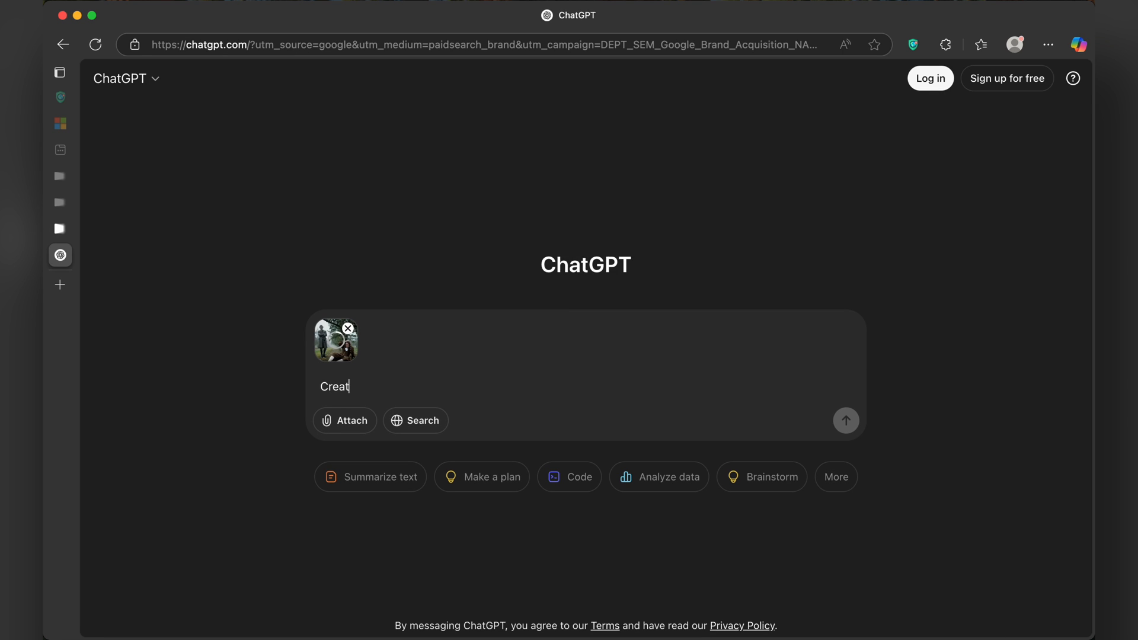
{"action": "type", "text": "a pt"}
- Send ChatGPT the Veo 3 apple-falls-on-Newton request and select its reply prompt for copying
{"action": "key", "text": "BackSpace"}
{"action": "type", "text": "ompt for veo 3, where apple falls on Newton and Albert Einsten says \"Just eat the phucking apple\""}
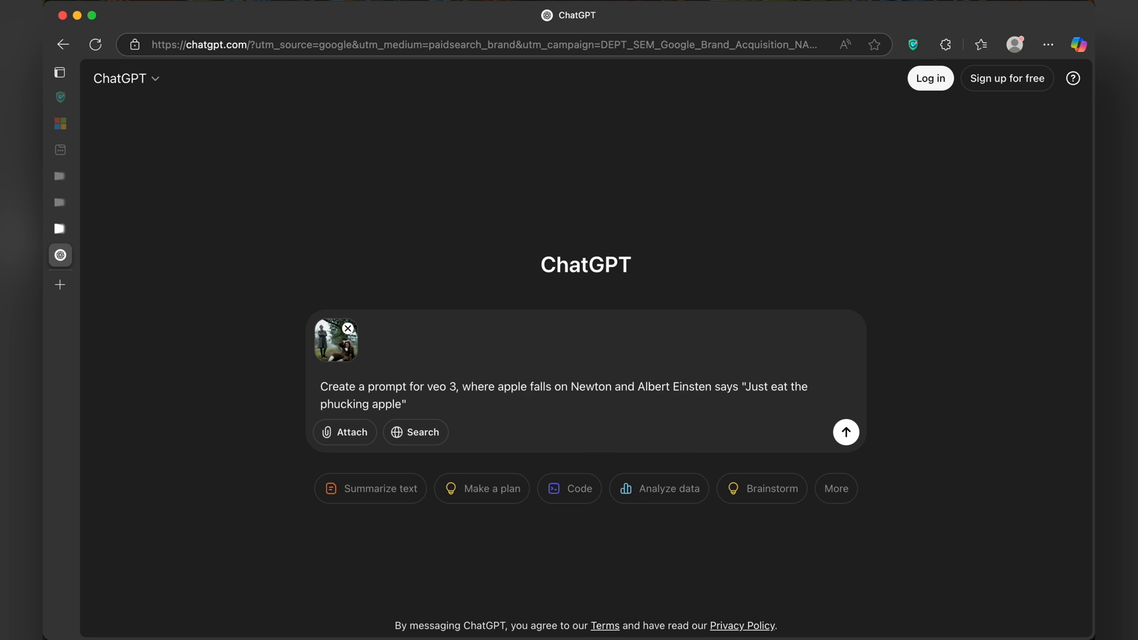
{"action": "type", "text": "small"}
{"action": "key", "text": "Return"}
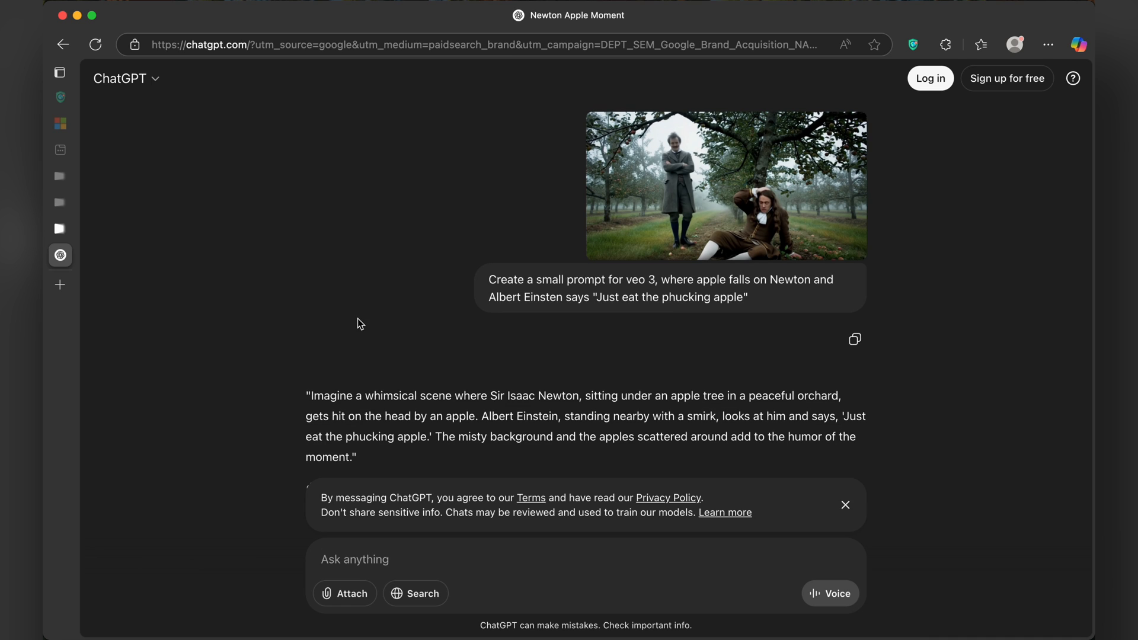
{"action": "left_click_drag", "start_coordinate": [310, 396], "coordinate": [352, 450]}
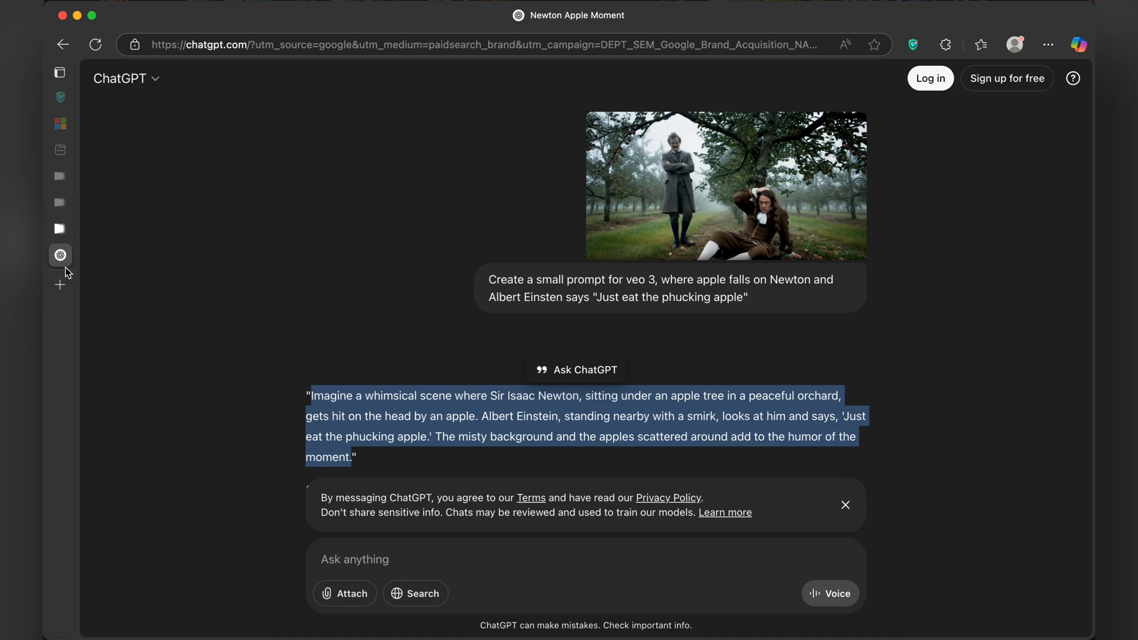